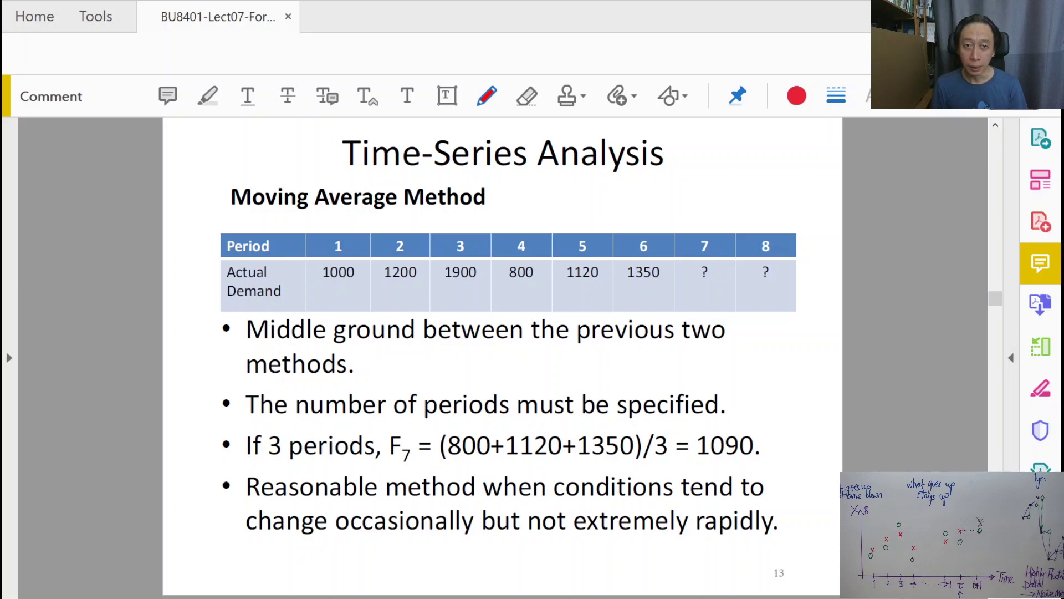
Add a text note reading 'window size n' right of the Moving Average Method heading and widen it
left_click(447, 96)
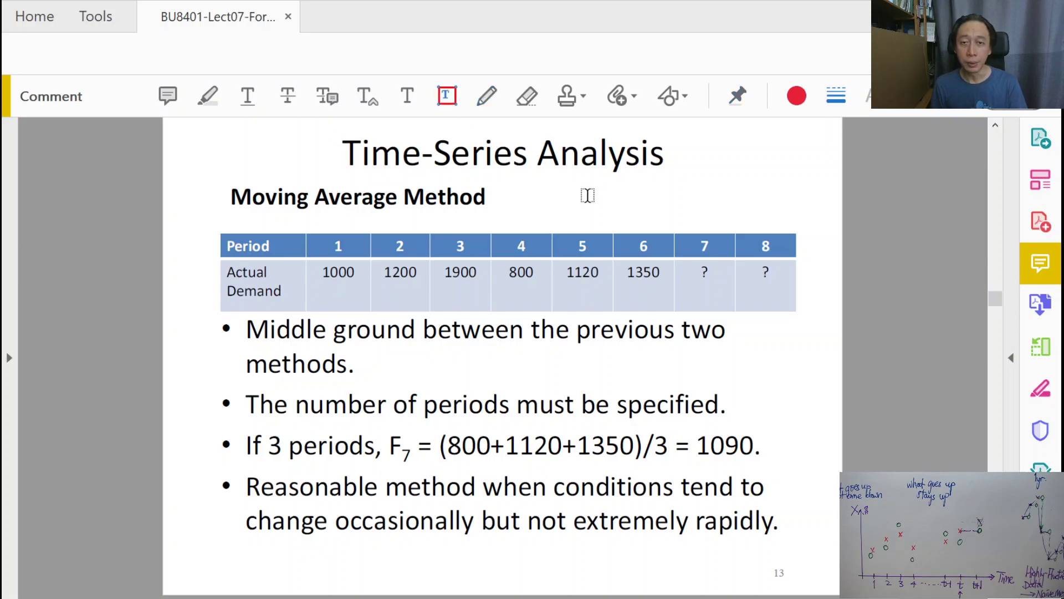
left_click(568, 188)
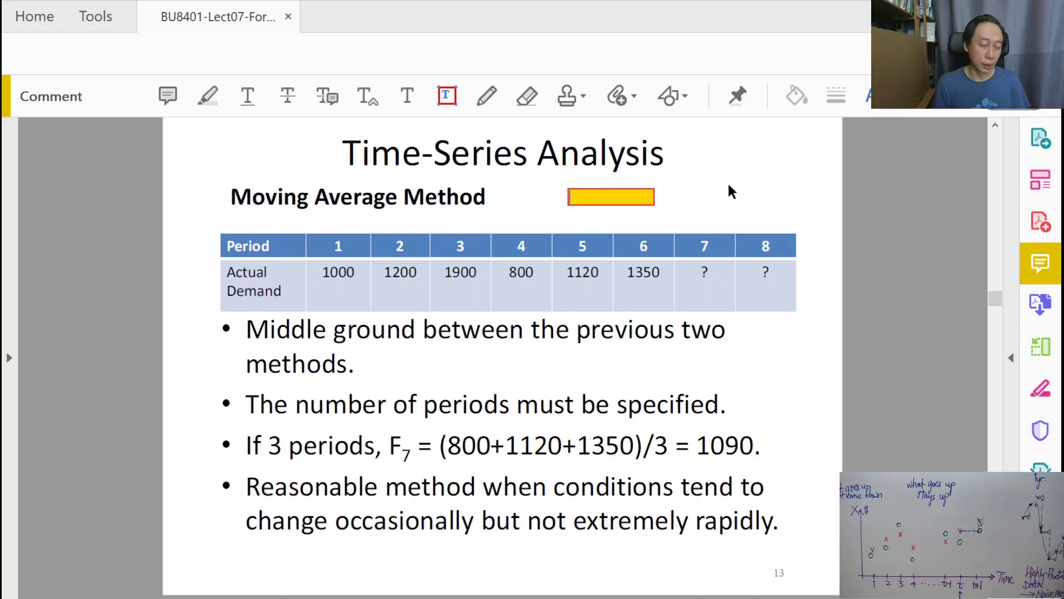
type("window size n")
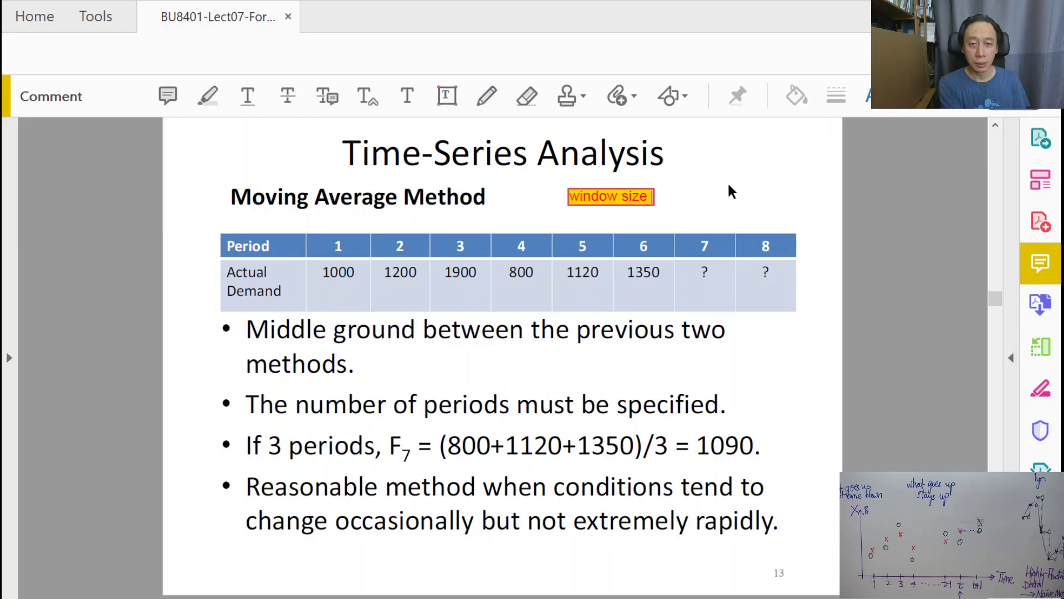
left_click(728, 191)
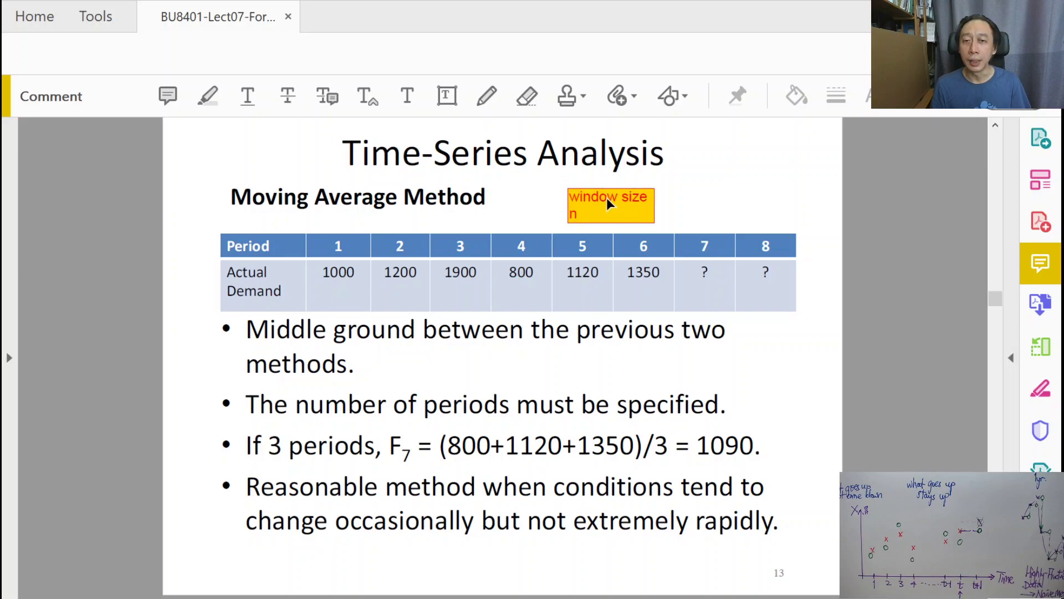
left_click(645, 198)
left_click_drag(655, 205, 692, 205)
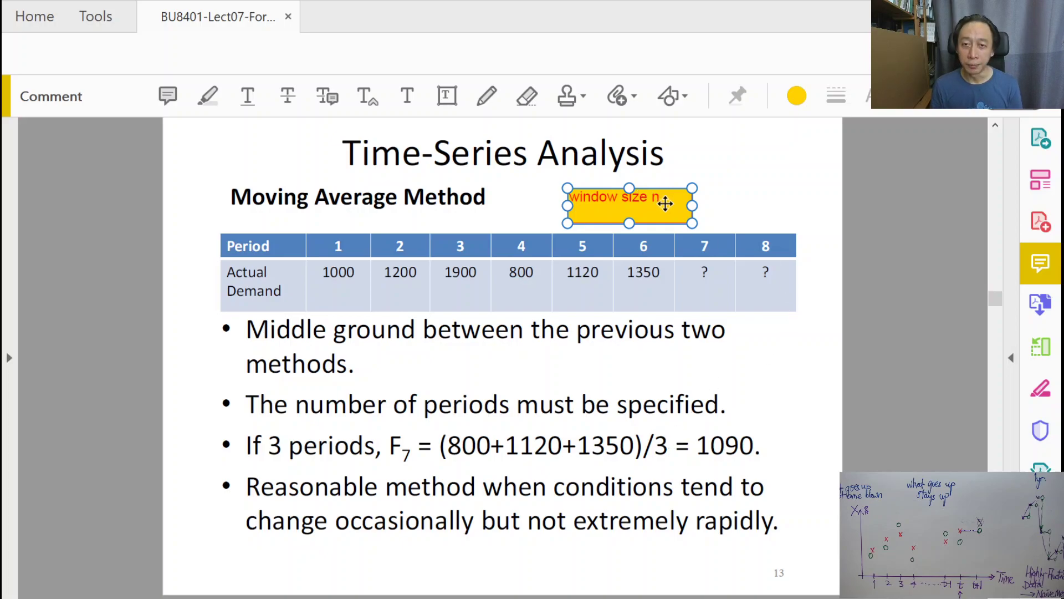
left_click_drag(690, 205, 793, 203)
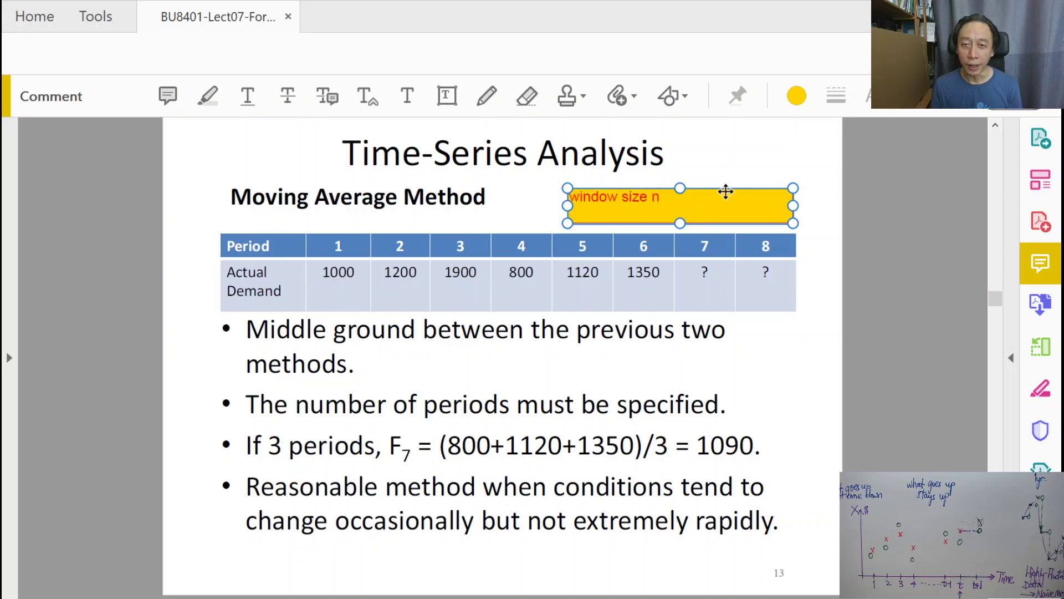
Add the lines 'n = 1 --> MA = Naive method' and 'n = all --> MA = Averaging method' to the note
left_click(723, 199)
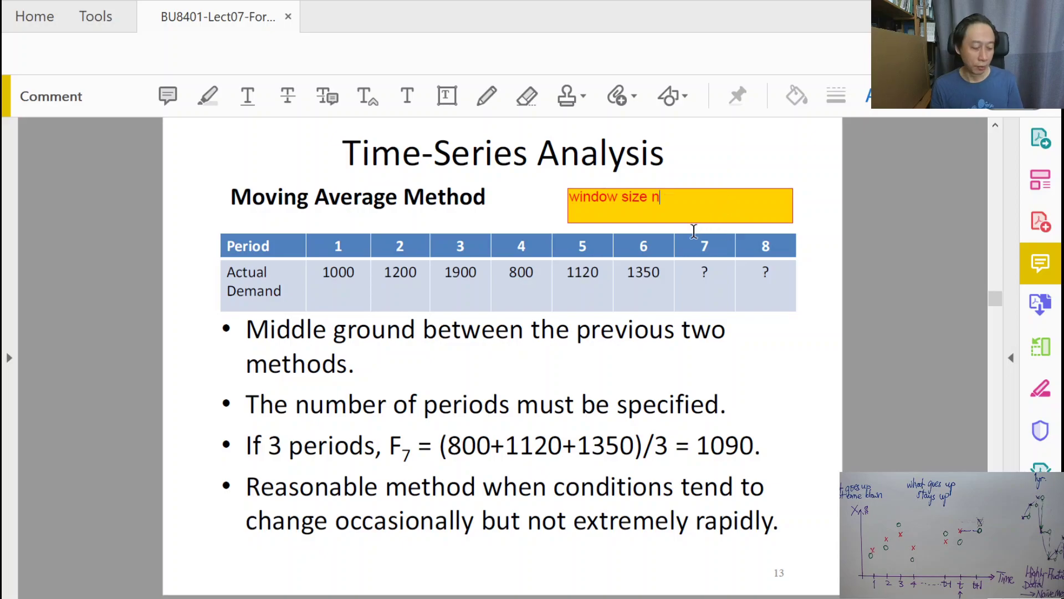
key("Return")
type("n ")
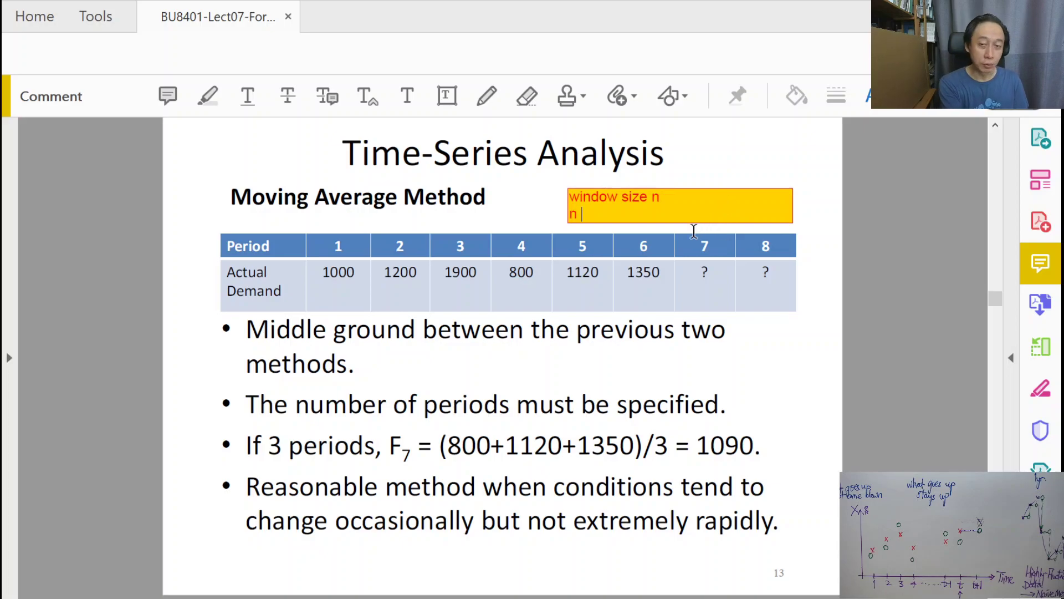
type("= 1 --> MA")
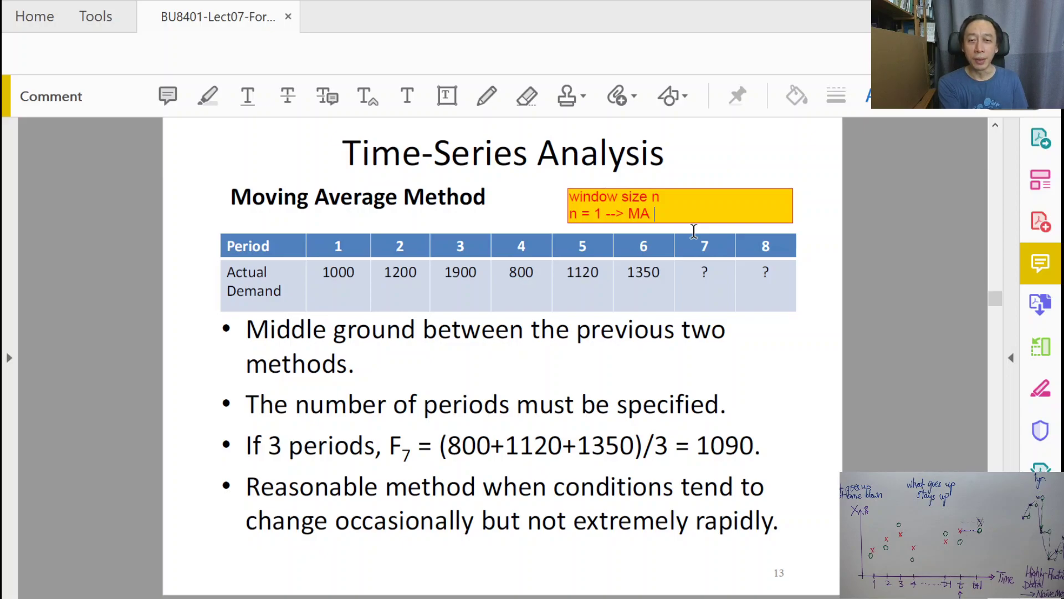
type(" = Na")
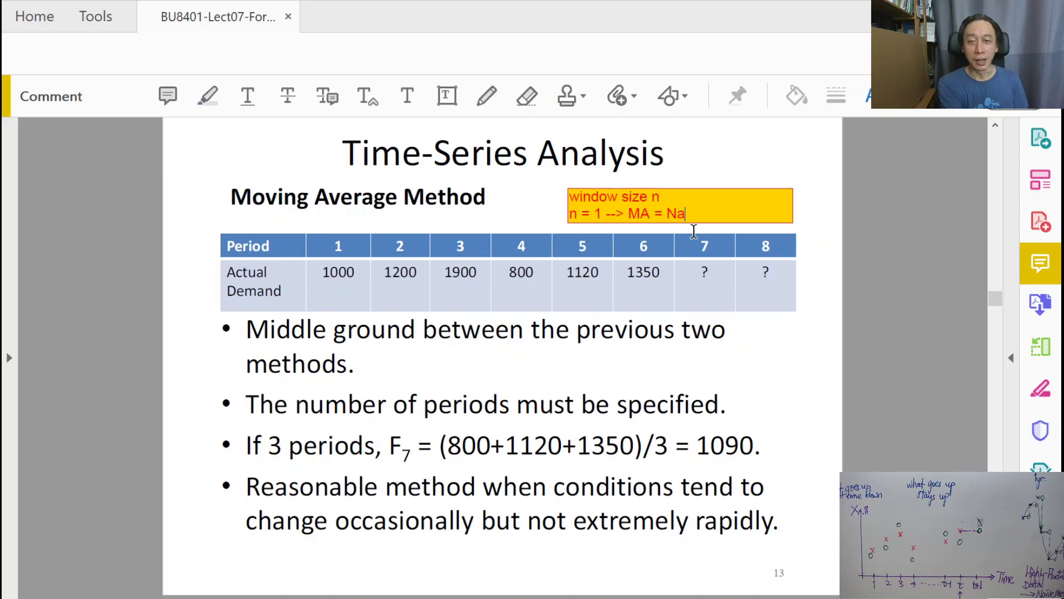
type("ive method")
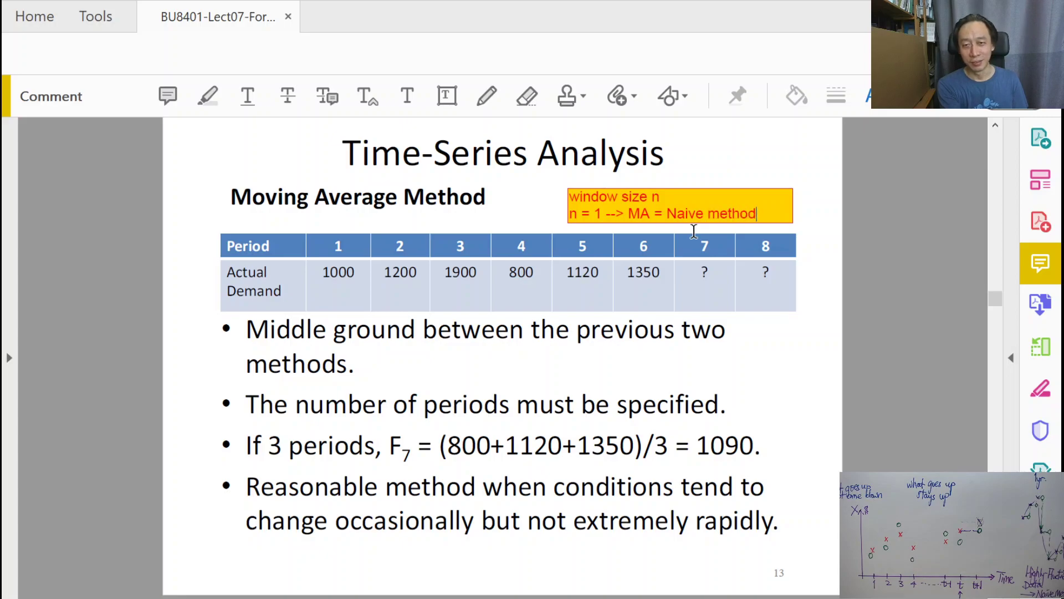
key("Return")
type("n = all")
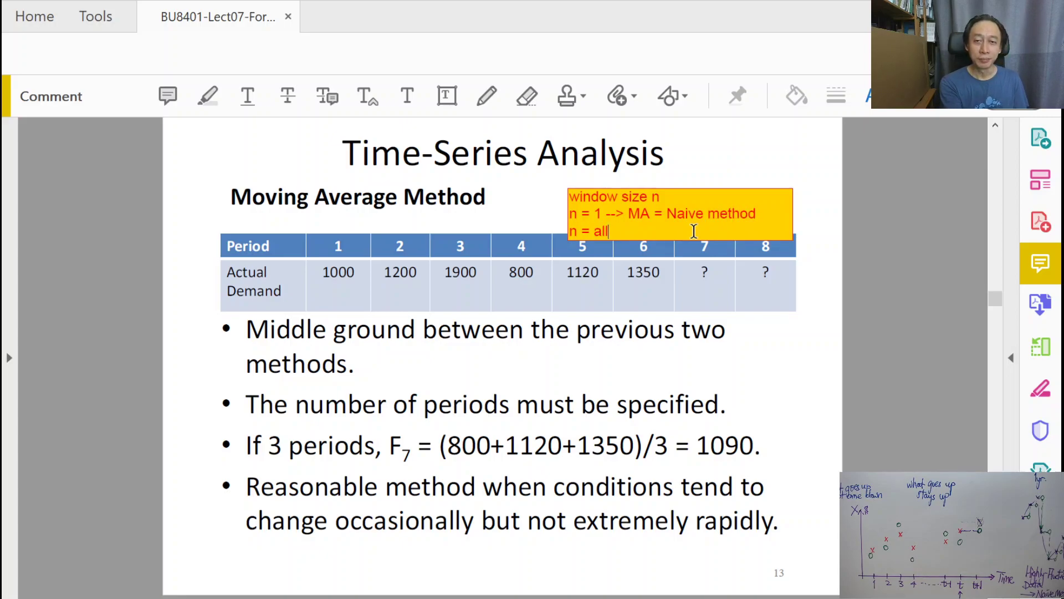
type(" --> MA =")
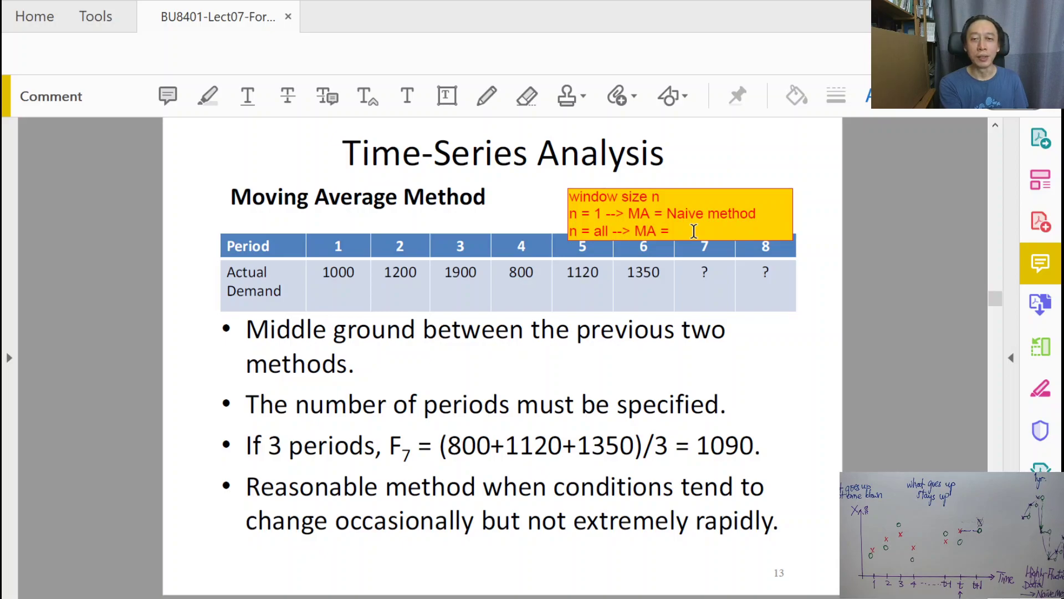
type(" Averaging method")
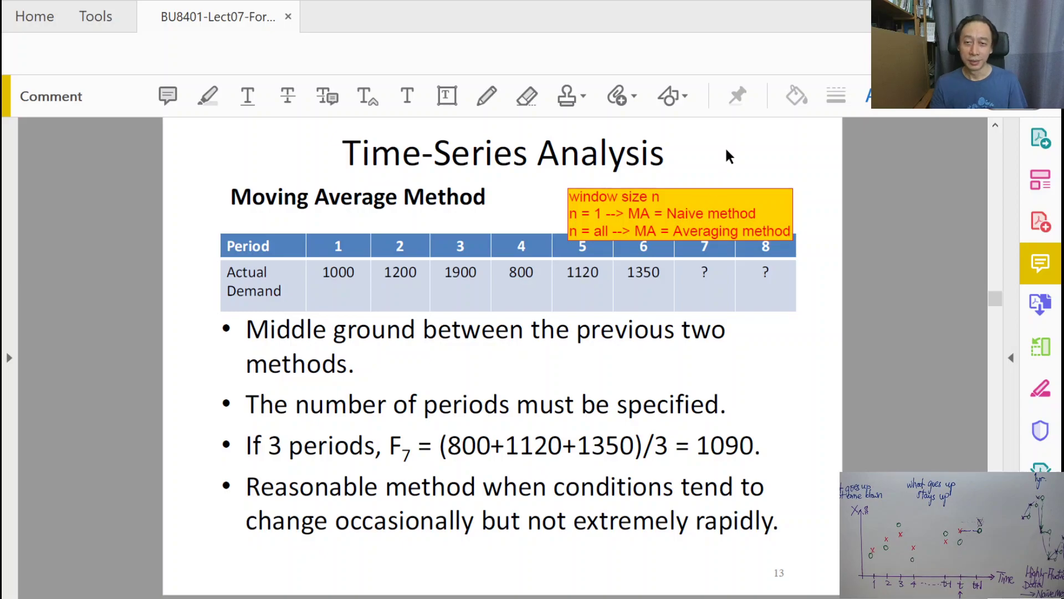
Finish editing the window-size note
key("Escape")
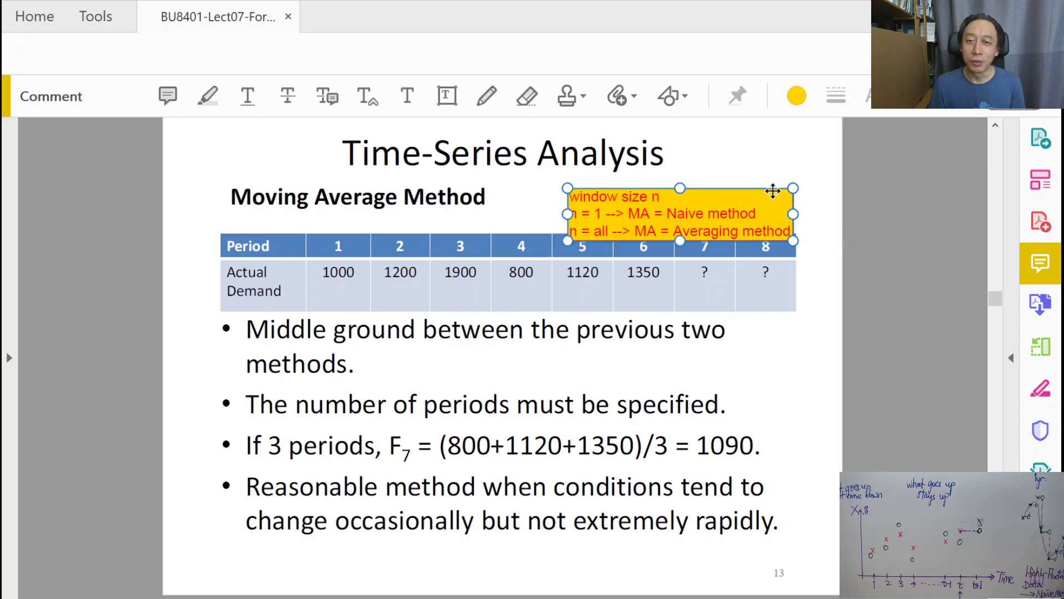
Nudge the window-size note slightly so it sits neatly above the table
left_click_drag(776, 193, 800, 201)
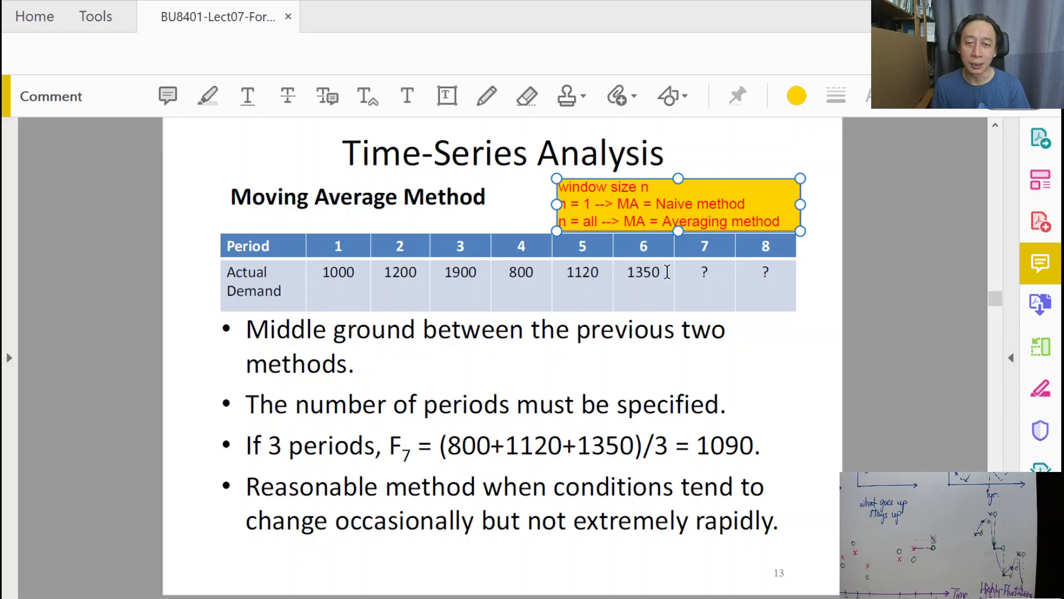
Mark and clear the 1350 and 1120 demand values, then choose Add Text Box
left_click_drag(664, 273, 626, 272)
left_click(576, 275)
double_click(576, 276)
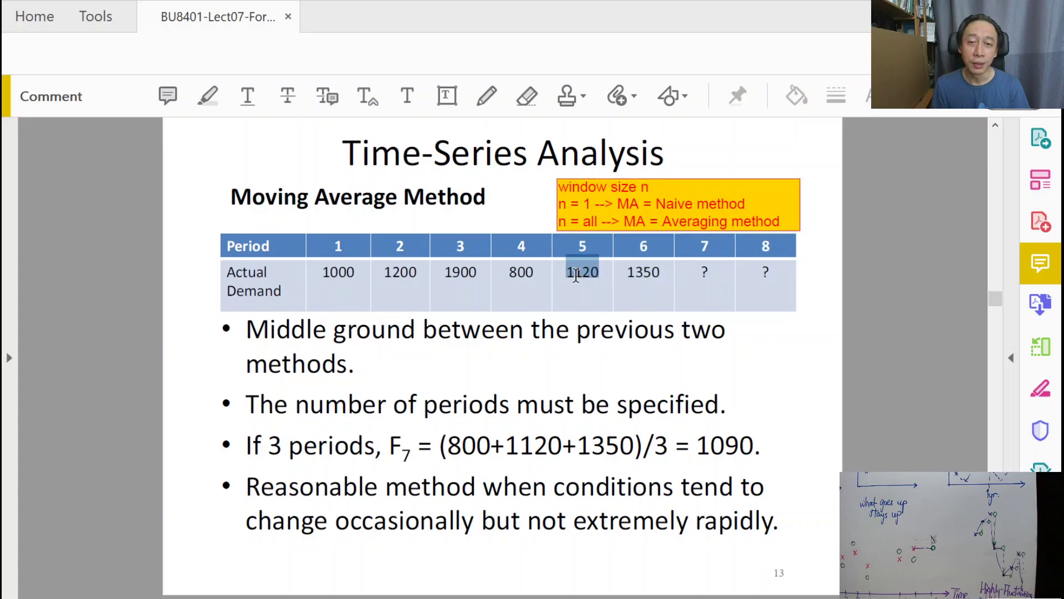
left_click(521, 270)
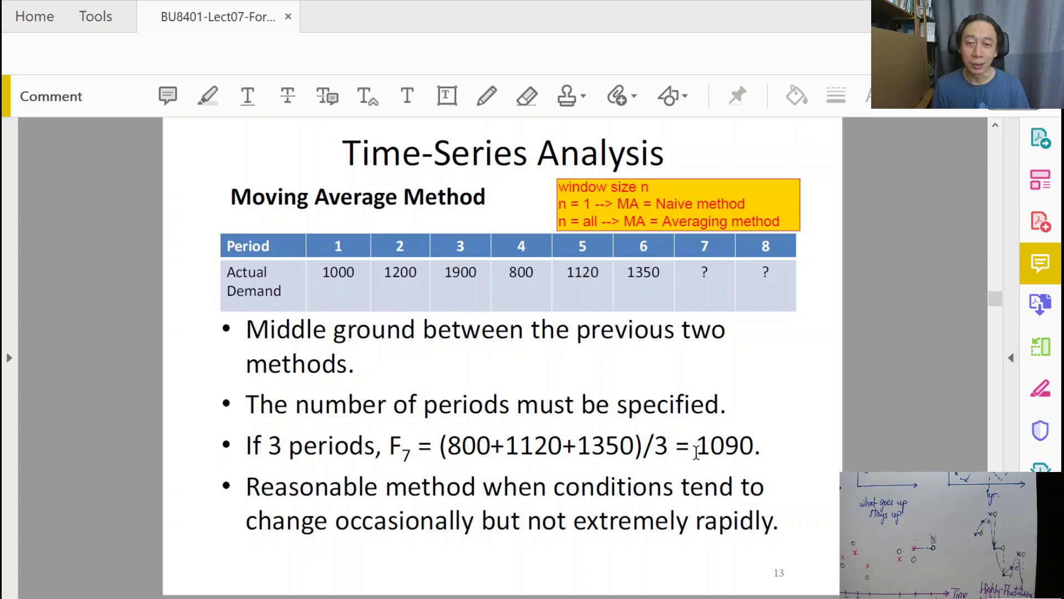
left_click(446, 96)
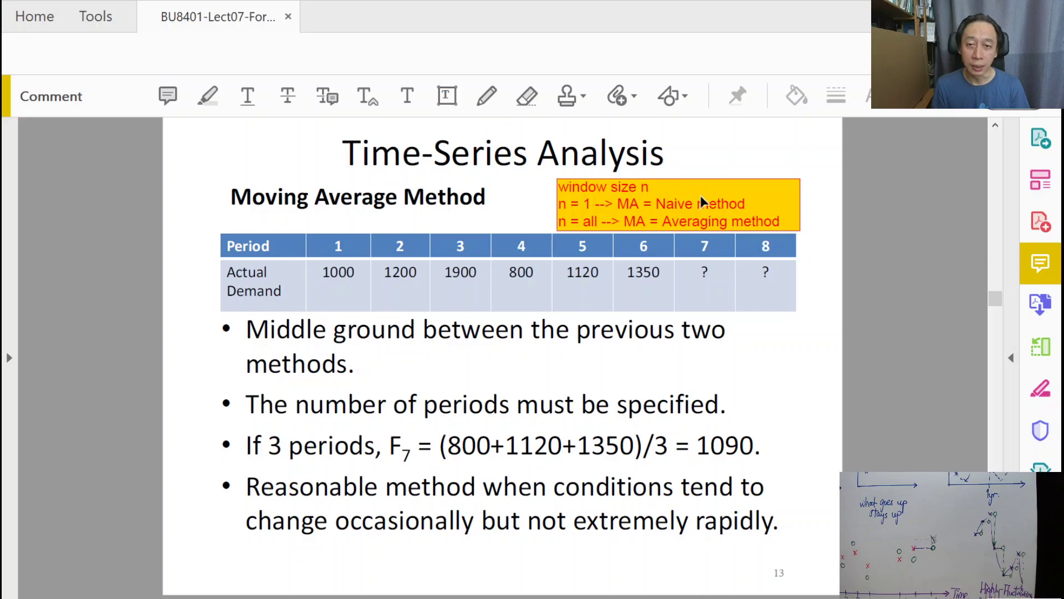
Draw a box over the period 7–8 cells, enter 1000, and narrow it to period 7 only
left_click_drag(686, 268, 772, 285)
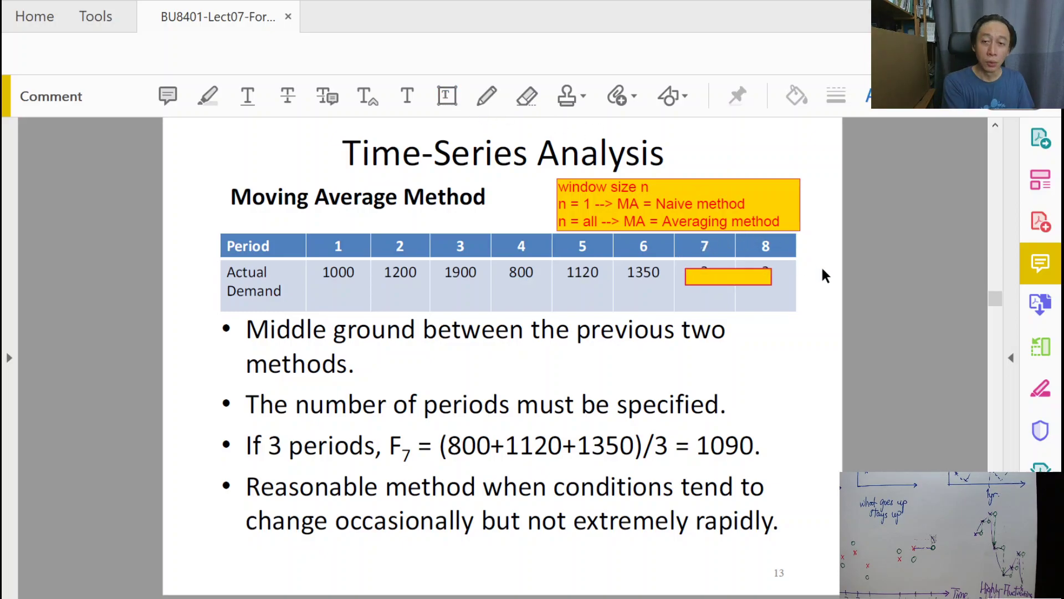
type("1000")
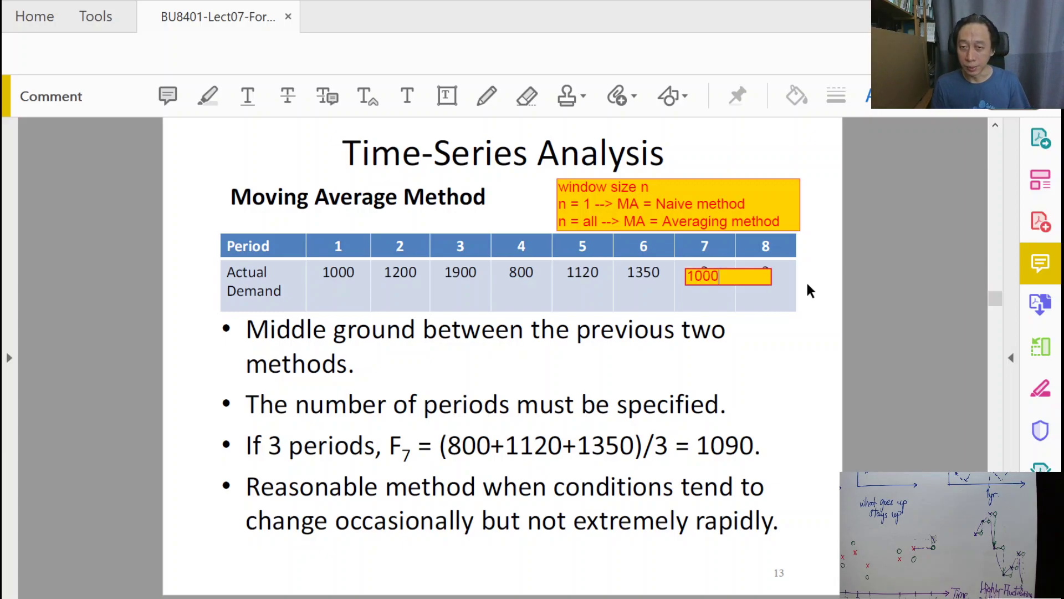
left_click(752, 277)
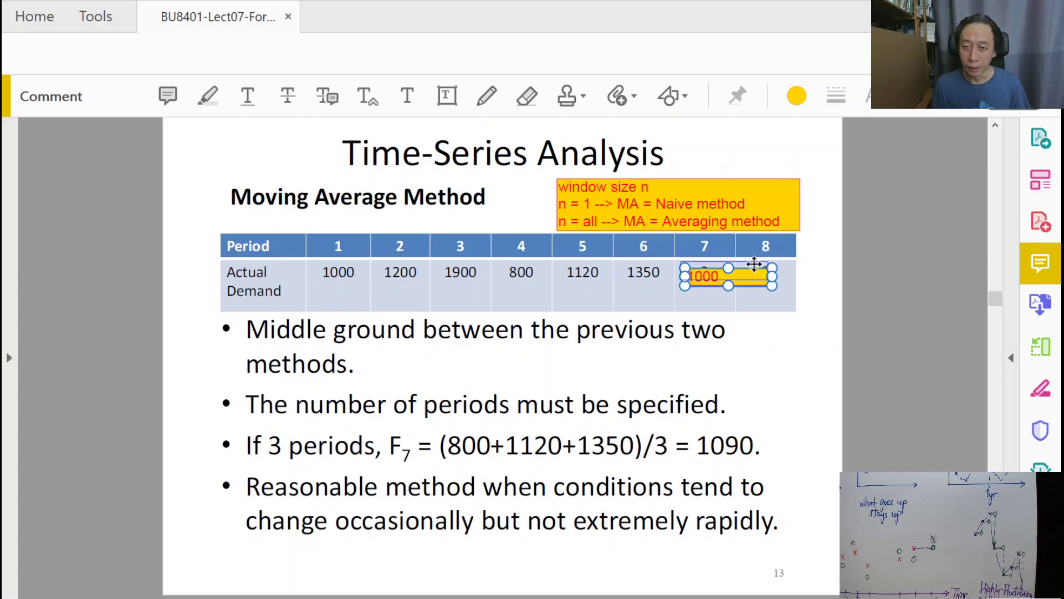
left_click_drag(756, 270, 732, 273)
left_click(741, 453)
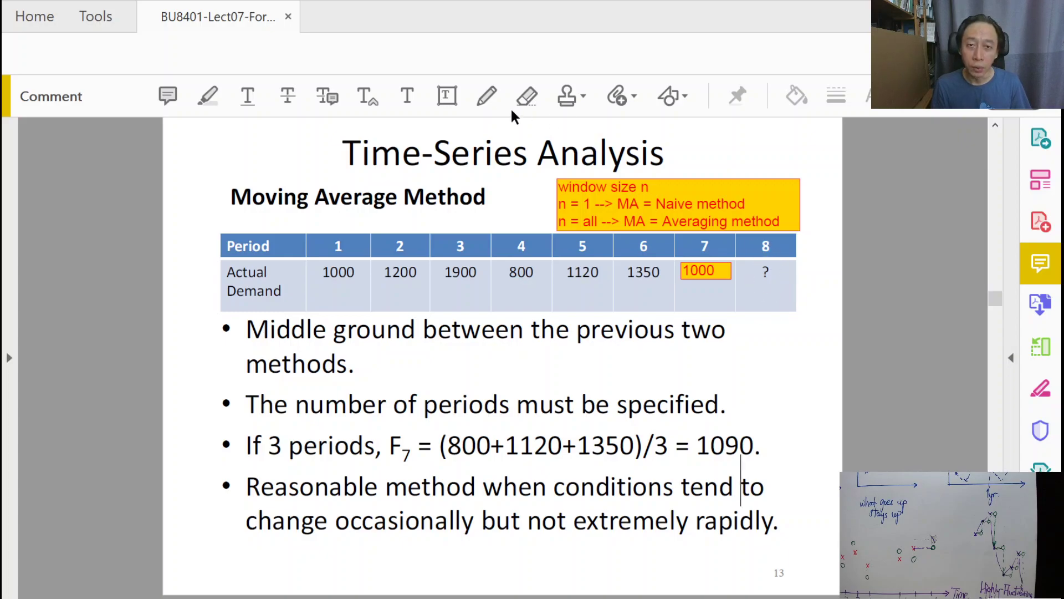
Add a note below 'methods.' reading F8 = (1000 + 1350 + 1120/3, resized to a single line
left_click(447, 95)
left_click_drag(588, 367, 673, 382)
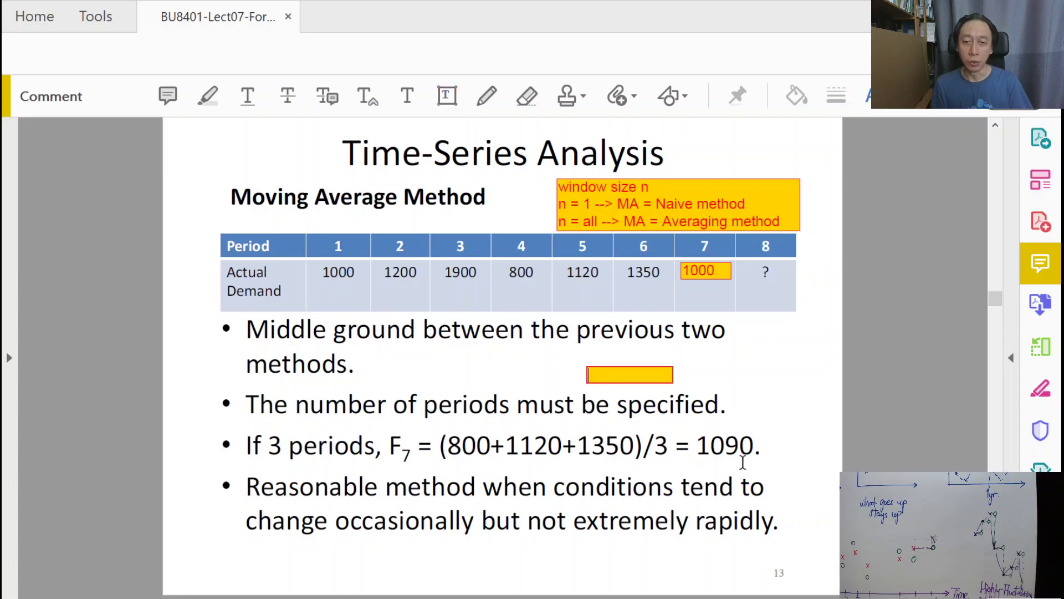
type("F8 = (")
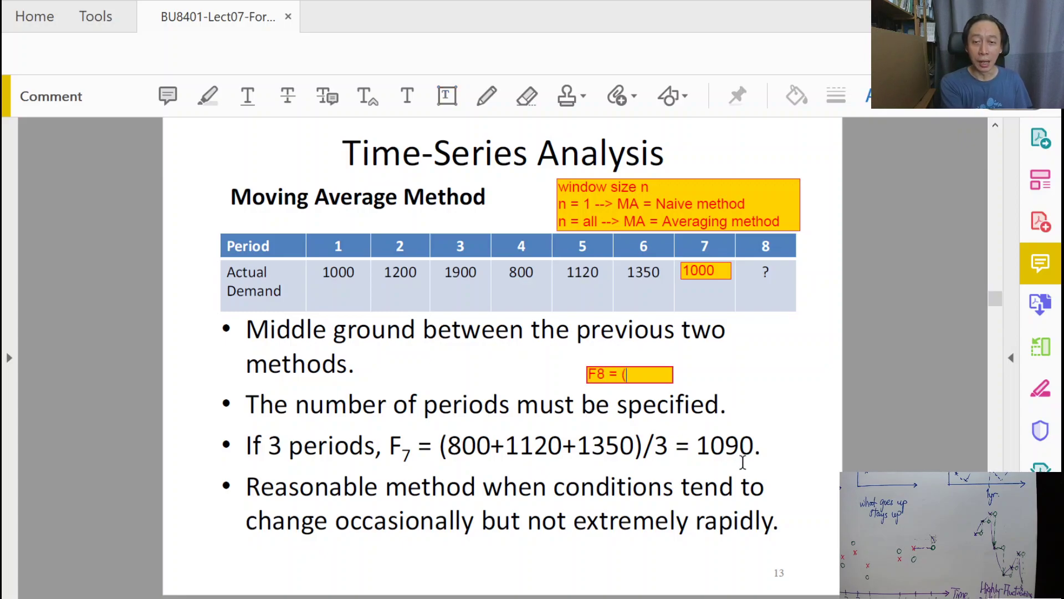
type("1000")
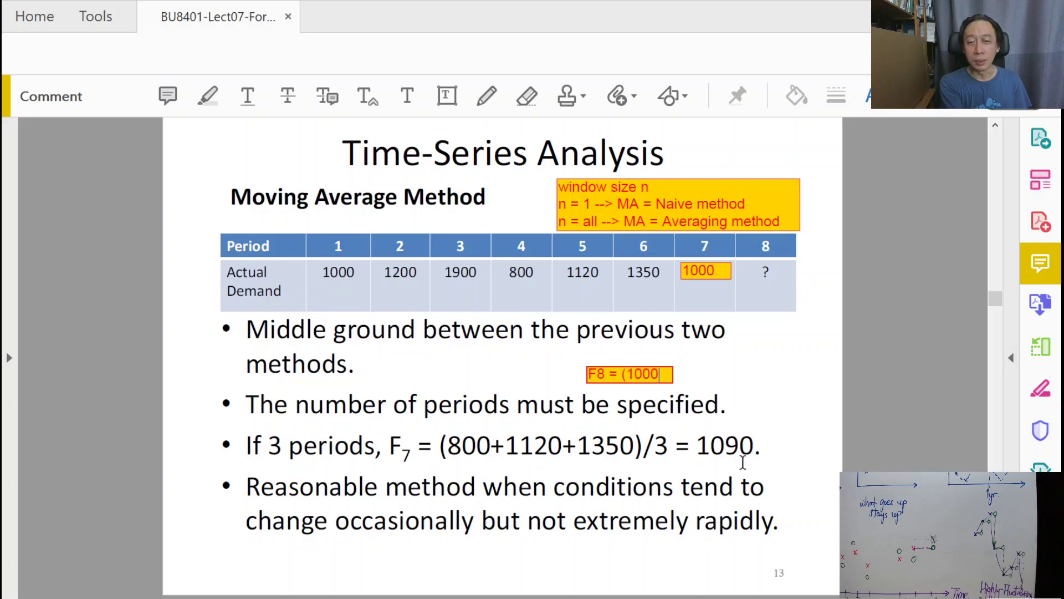
type(" + 1350 + ")
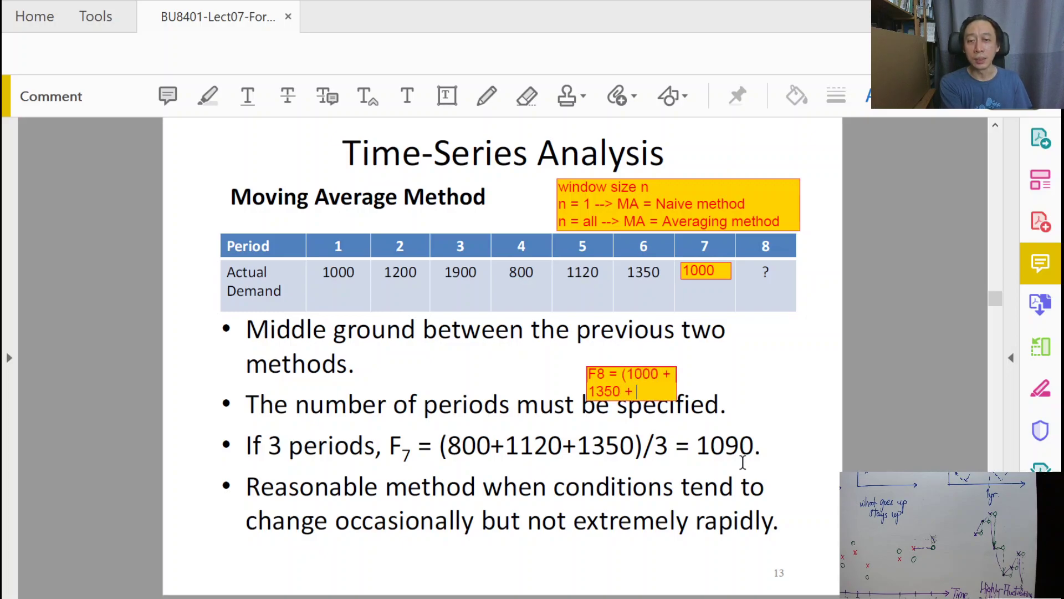
type("1120/")
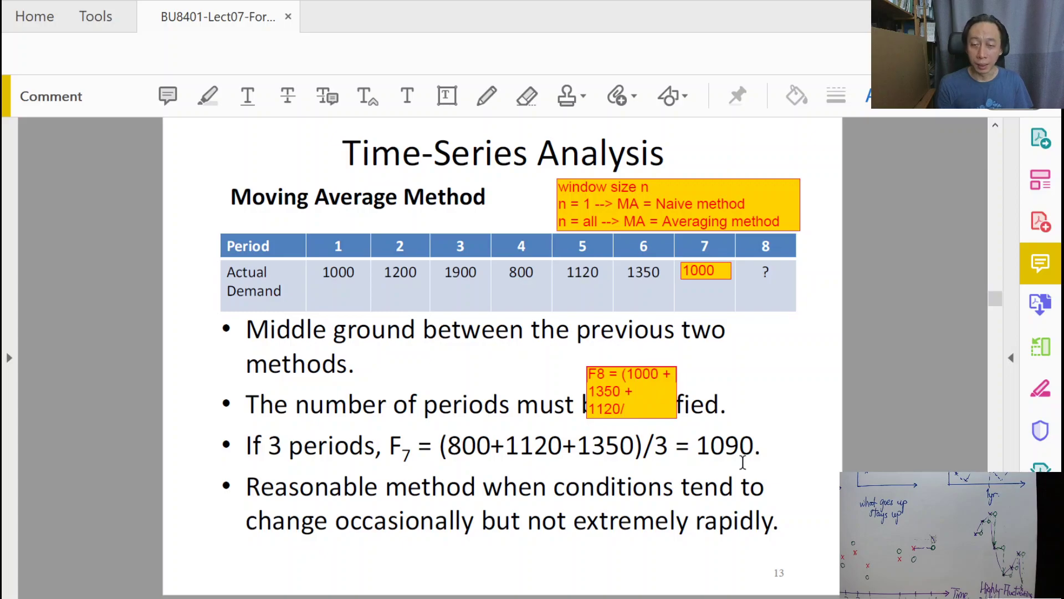
type("3")
left_click(674, 391)
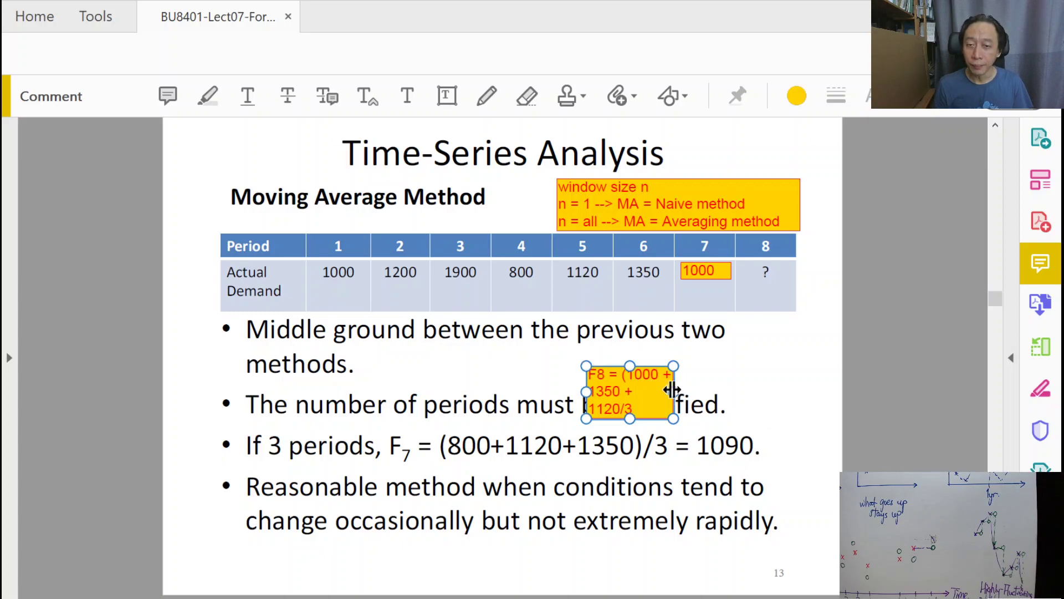
left_click_drag(674, 390, 795, 392)
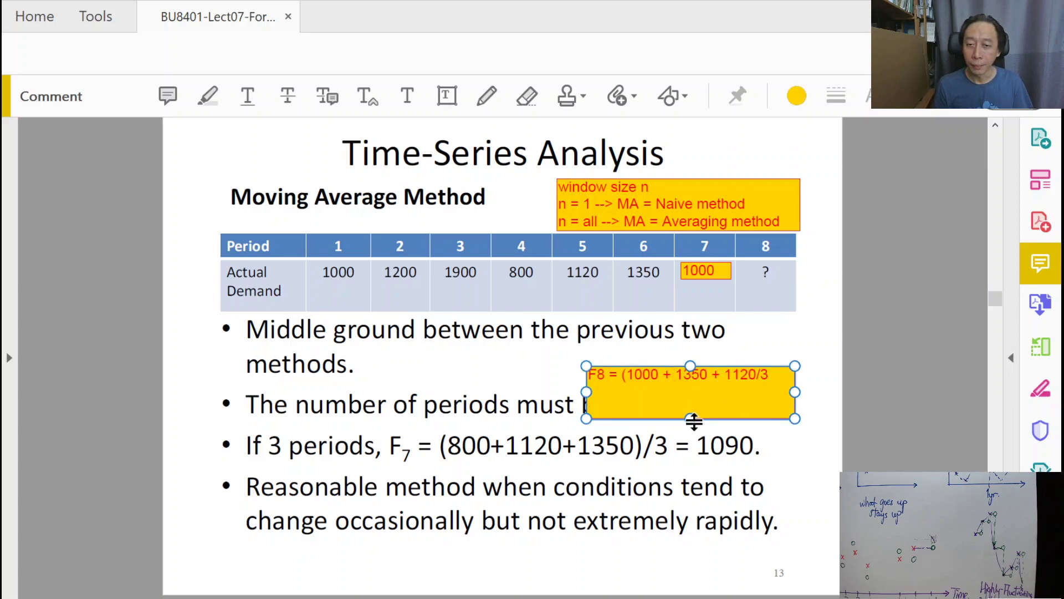
left_click_drag(694, 420, 690, 393)
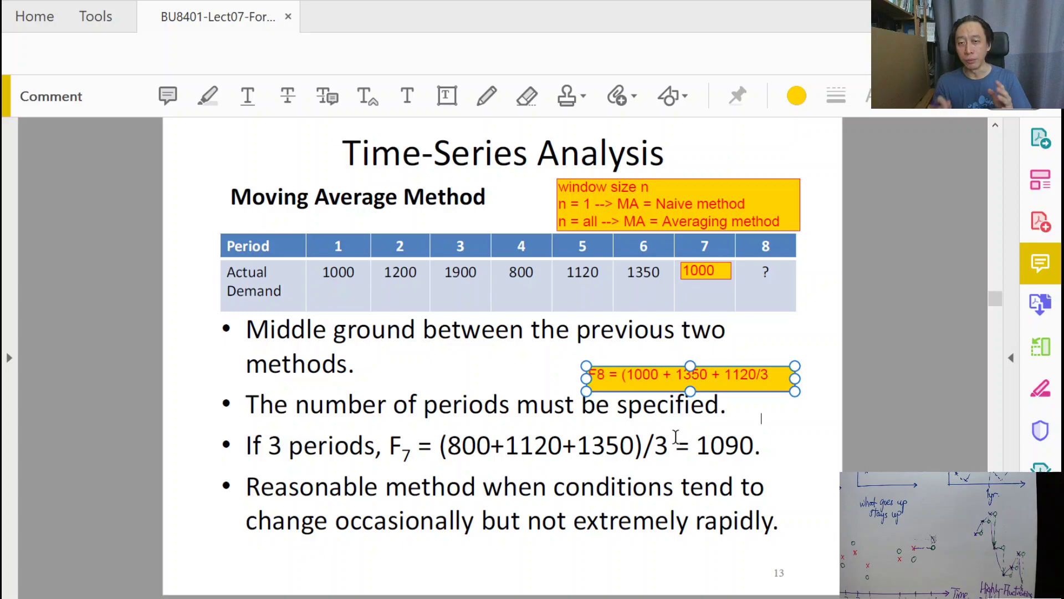
Draw red pencil brackets around the 800–1350 and 1120–1000 windows and underline Moving Average
left_click(486, 95)
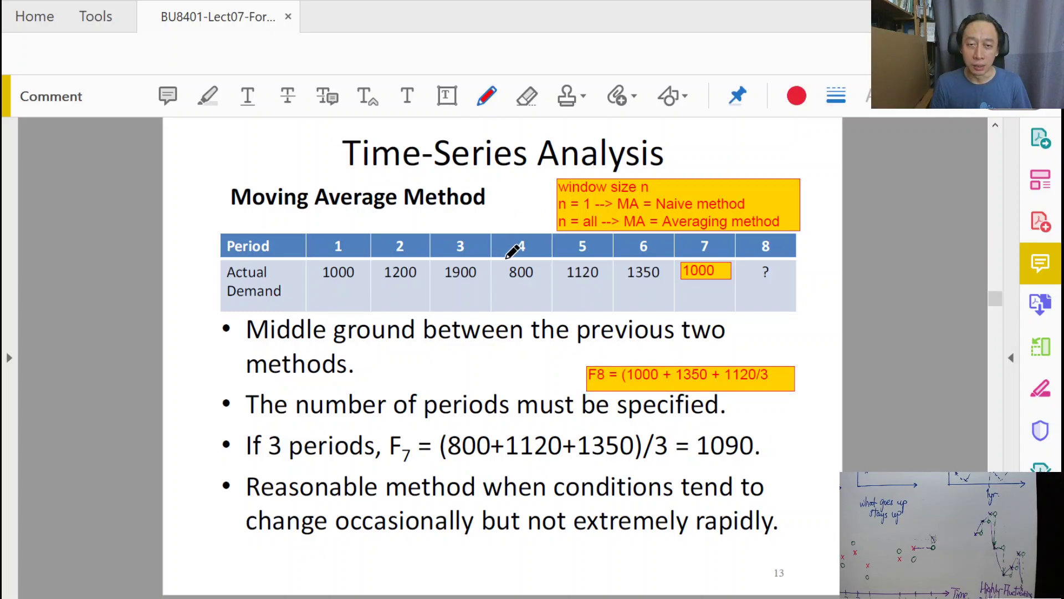
left_click_drag(508, 256, 514, 295)
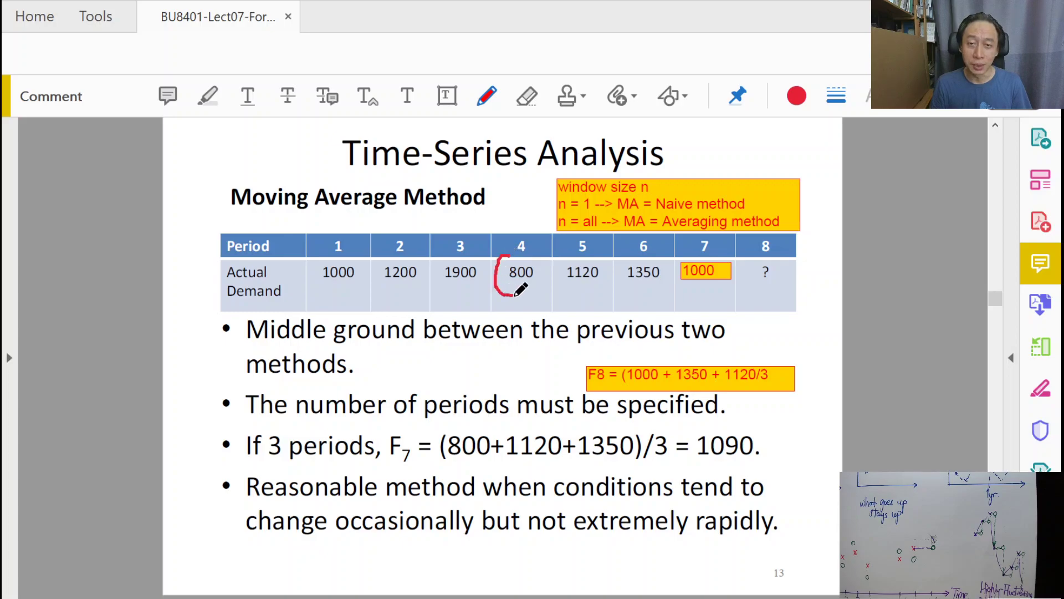
mouse_move(648, 256)
left_mouse_down()
mouse_move(663, 266)
mouse_move(638, 289)
left_mouse_up()
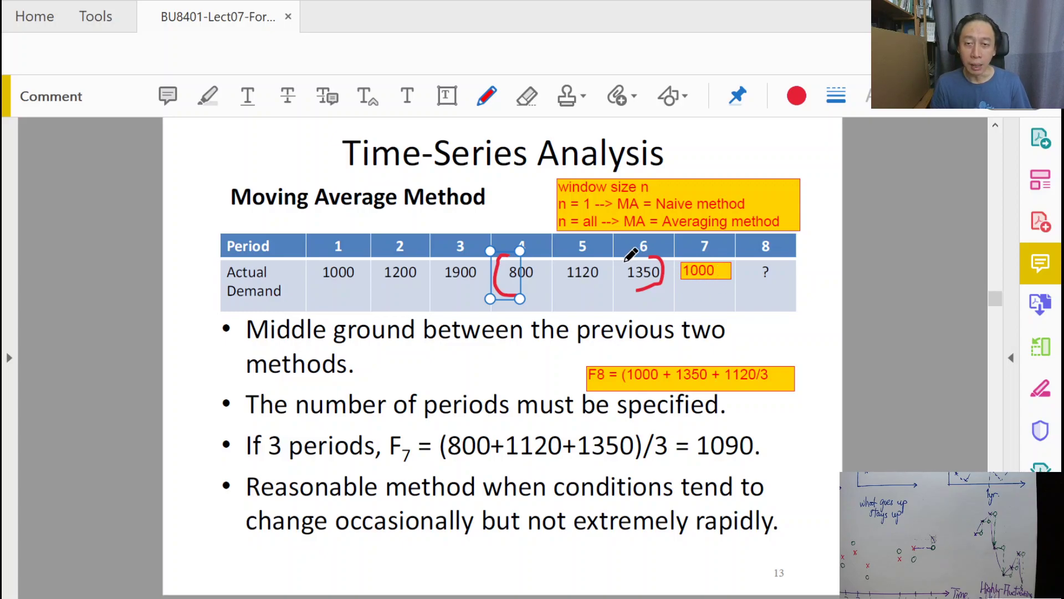
left_click_drag(577, 278, 580, 302)
mouse_move(711, 282)
left_mouse_down()
mouse_move(726, 281)
mouse_move(727, 298)
mouse_move(712, 301)
left_mouse_up()
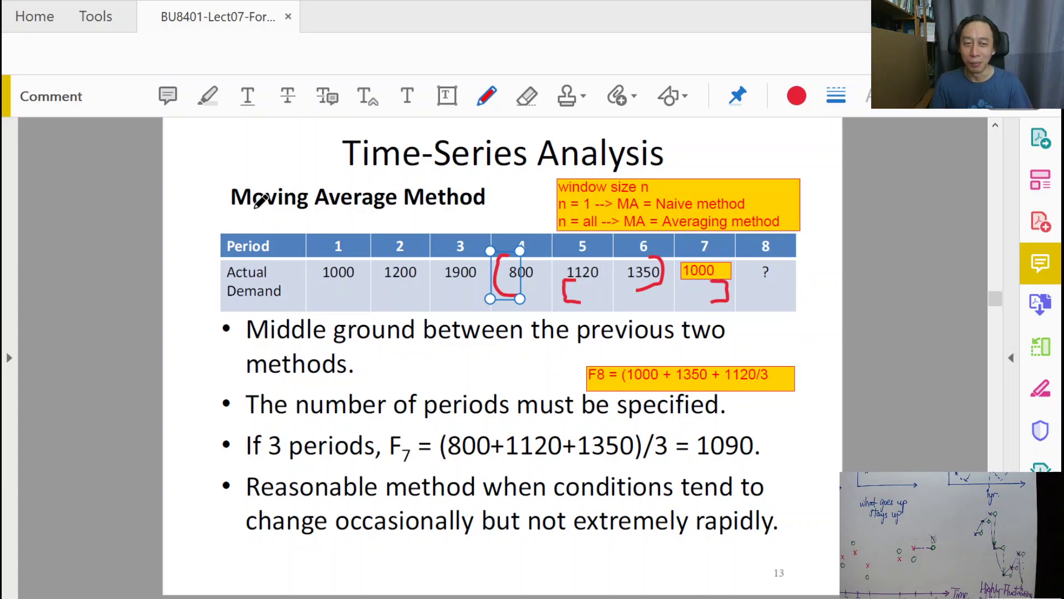
left_click_drag(228, 210, 308, 217)
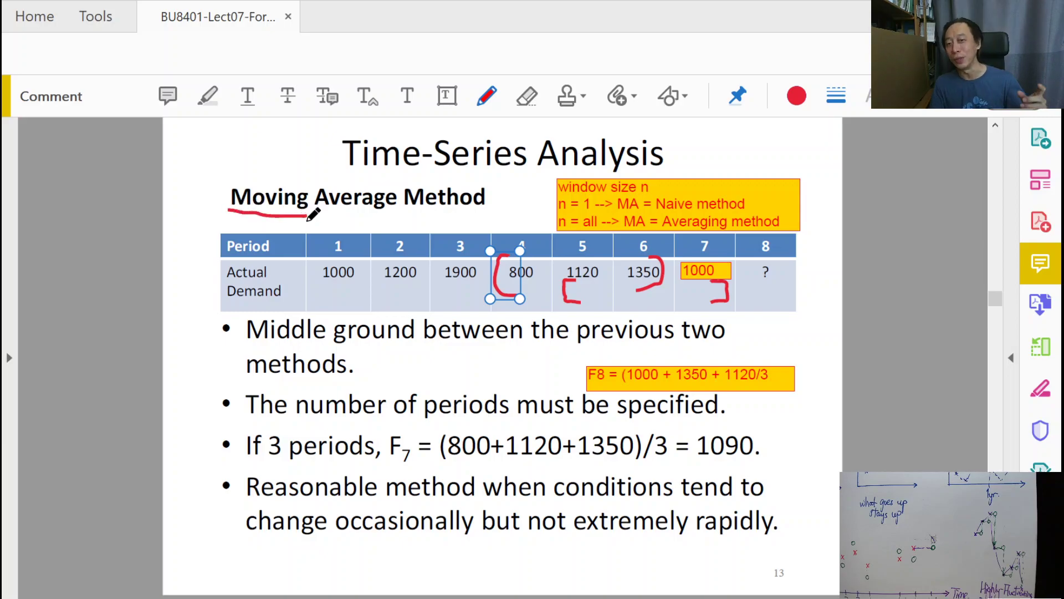